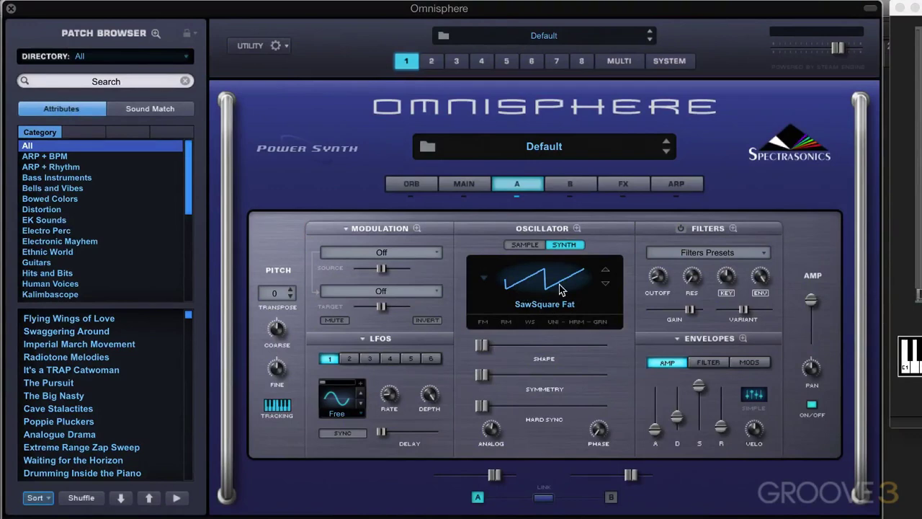
# Switch layer A's oscillator from SYNTH to SAMPLE mode.
pyautogui.click(524, 244)
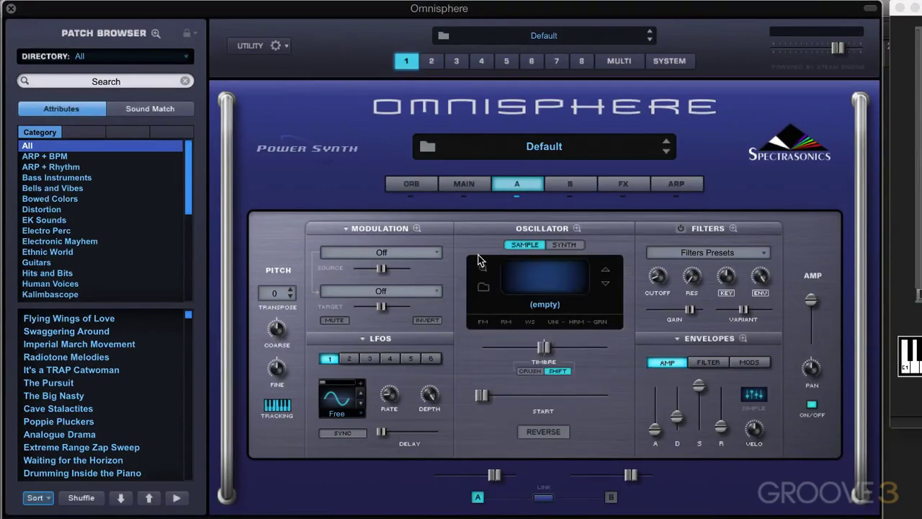
# Load the Formant Piano soundsource (Human Resonators) into layer A's sample oscillator.
pyautogui.click(528, 275)
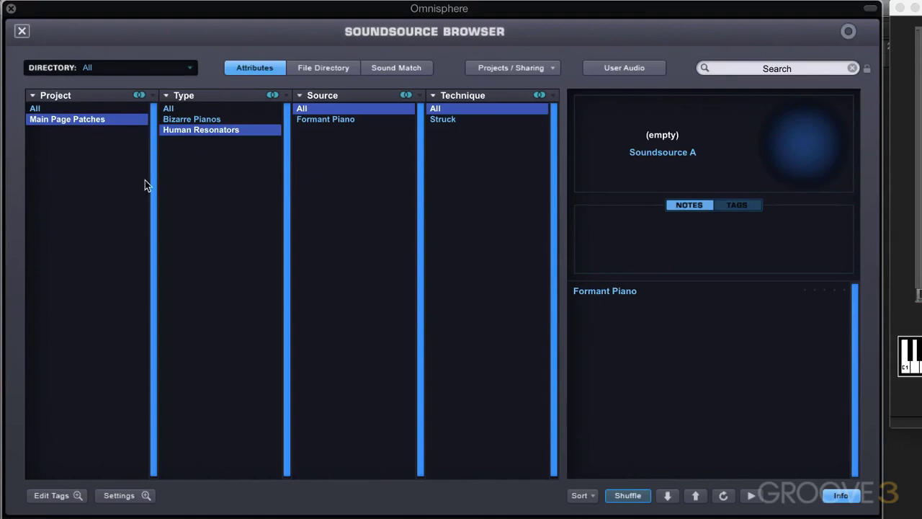
pyautogui.click(589, 295)
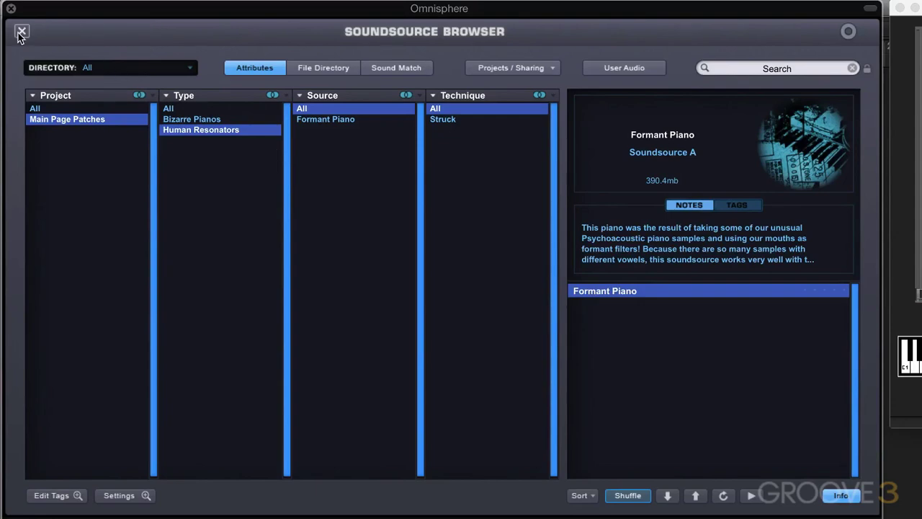
pyautogui.click(21, 31)
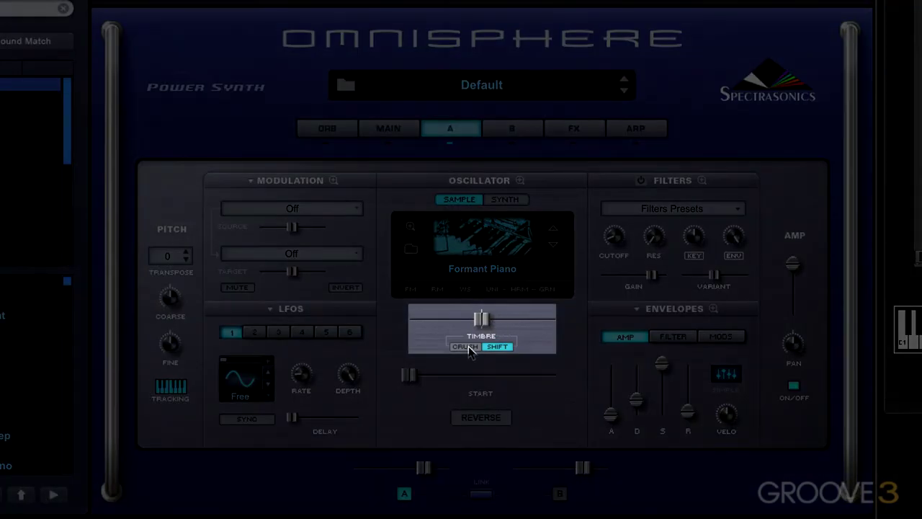
# Set the timbre mode to Crush and lower the Timbre amount to about 0.205.
pyautogui.click(469, 349)
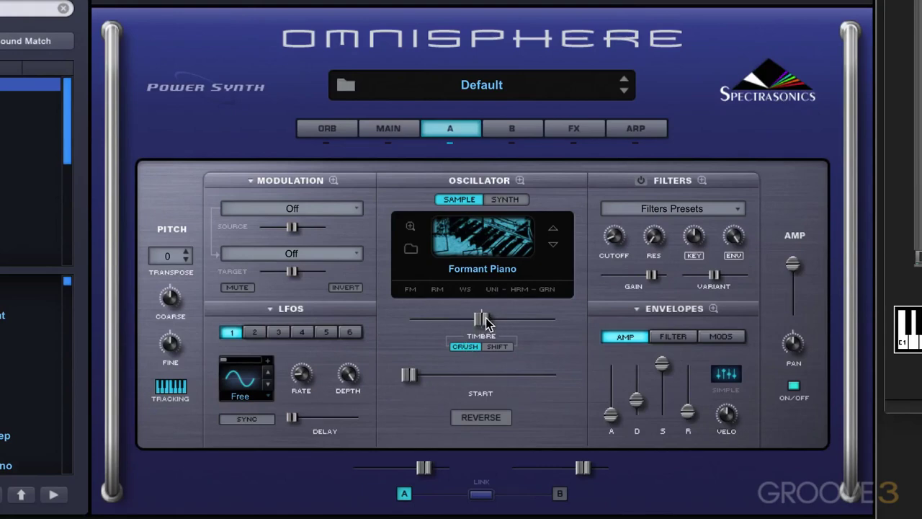
pyautogui.moveTo(483, 321)
pyautogui.moveTo(484, 319)
pyautogui.mouseDown()
pyautogui.moveTo(449, 326)
pyautogui.moveTo(514, 325)
pyautogui.moveTo(486, 328)
pyautogui.mouseUp()
pyautogui.moveTo(484, 320)
pyautogui.mouseDown()
pyautogui.moveTo(437, 337)
pyautogui.moveTo(428, 330)
pyautogui.moveTo(531, 325)
pyautogui.moveTo(455, 333)
pyautogui.moveTo(472, 332)
pyautogui.mouseUp()
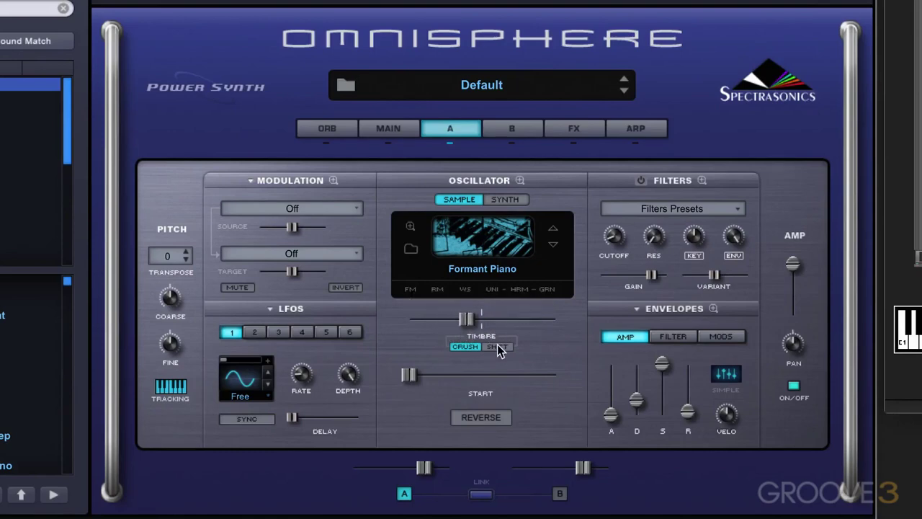
# Switch the timbre mode to Shift with the Timbre amount near 0.253.
pyautogui.click(498, 346)
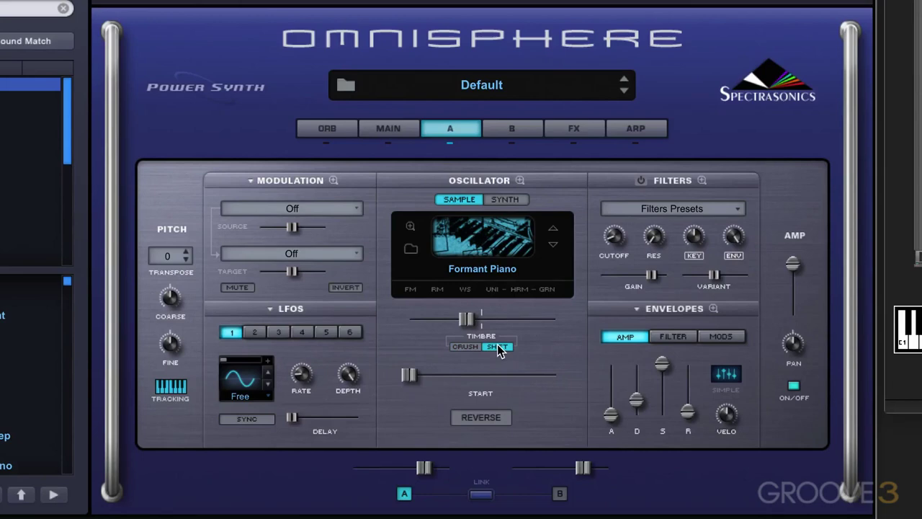
pyautogui.moveTo(466, 319); pyautogui.dragTo(480, 324)
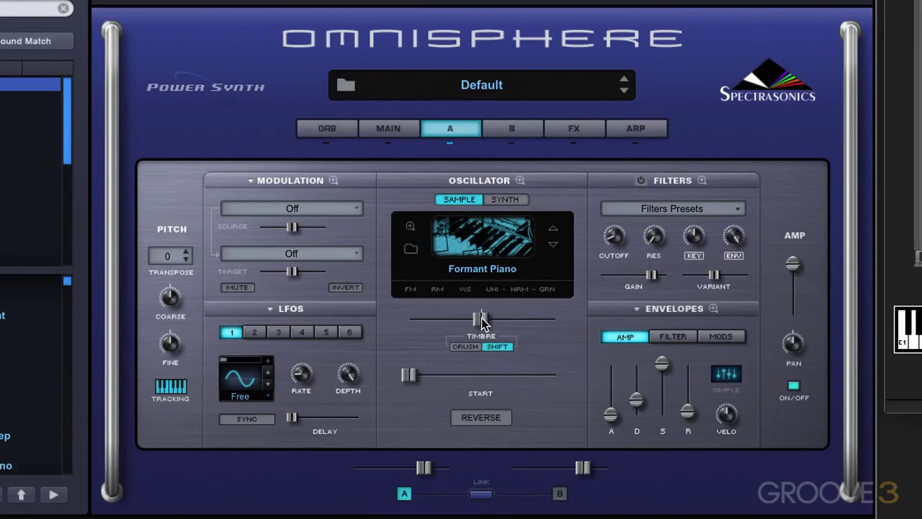
pyautogui.moveTo(481, 322)
pyautogui.mouseDown()
pyautogui.moveTo(438, 326)
pyautogui.moveTo(553, 329)
pyautogui.moveTo(439, 336)
pyautogui.moveTo(478, 336)
pyautogui.mouseUp()
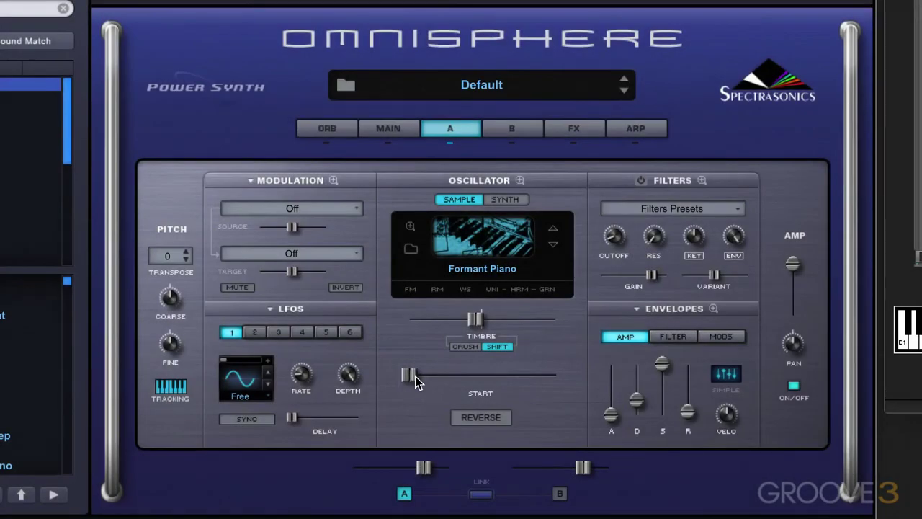
# Move the sample Start point roughly a third into the Formant Piano sample.
pyautogui.moveTo(415, 382); pyautogui.dragTo(439, 383)
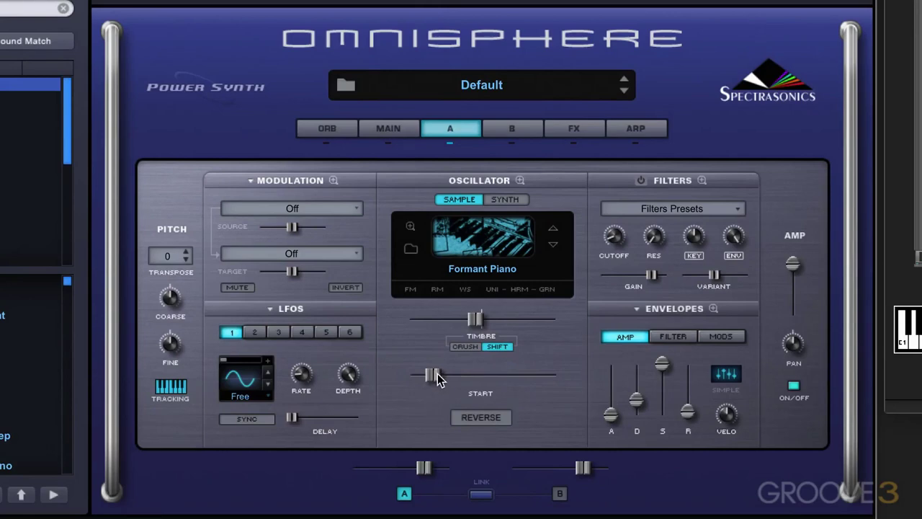
pyautogui.moveTo(436, 374); pyautogui.dragTo(457, 379)
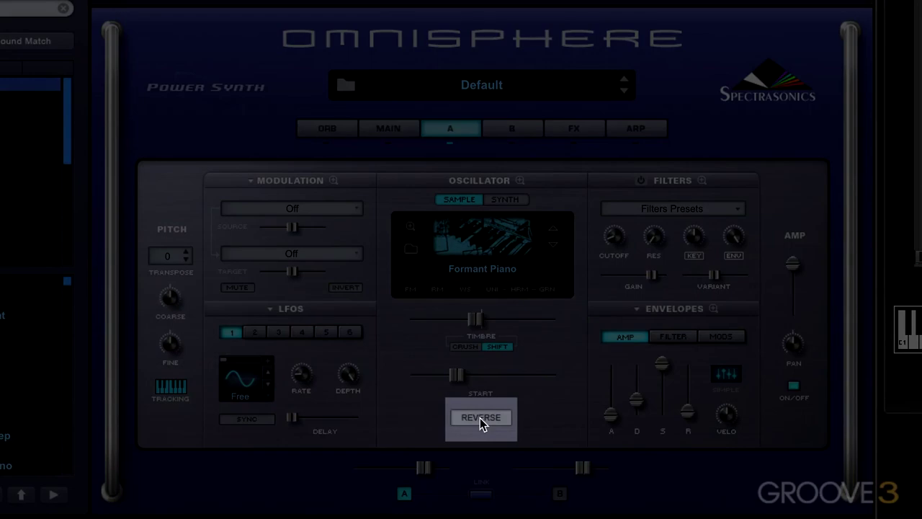
# Try Reverse playback, set sample Start to about 0.494, then turn Reverse off.
pyautogui.click(480, 417)
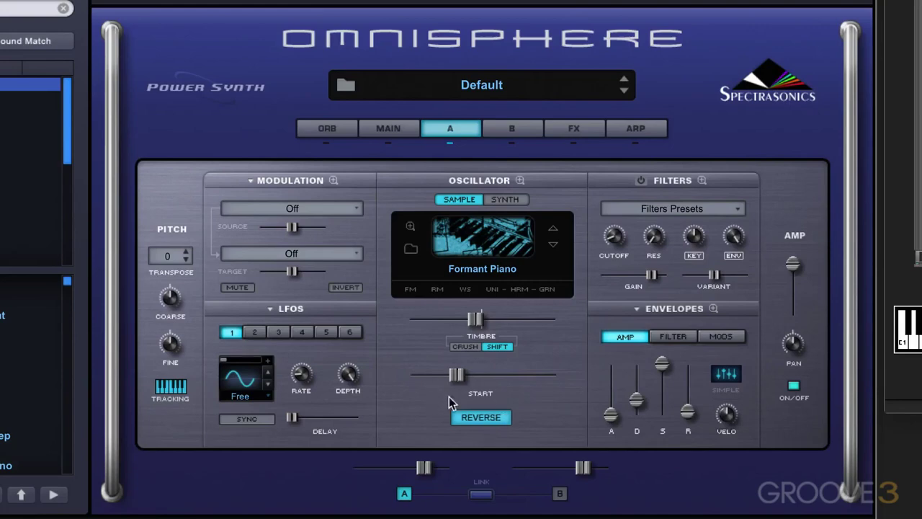
pyautogui.moveTo(455, 378); pyautogui.dragTo(537, 382)
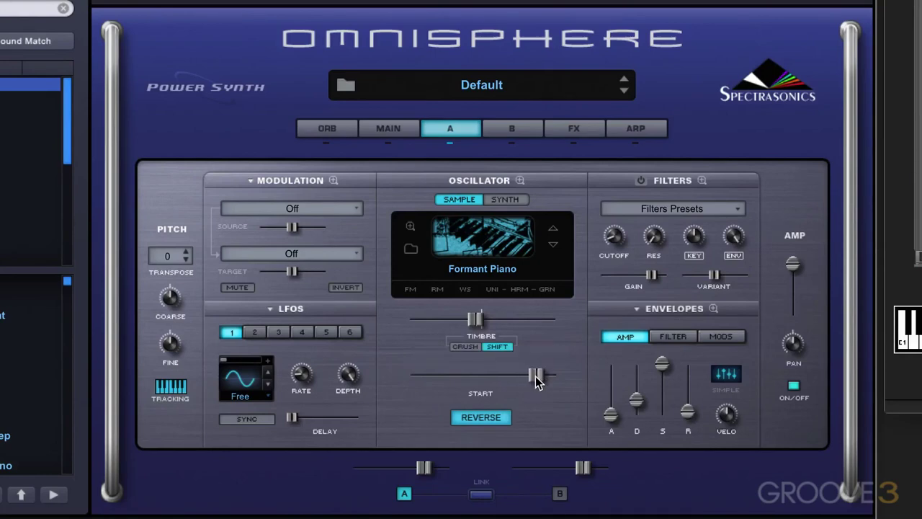
pyautogui.click(539, 380)
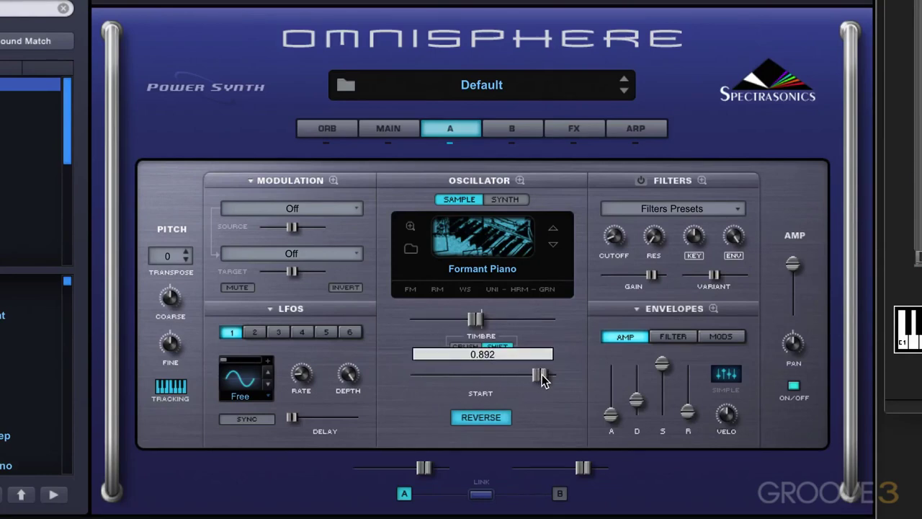
pyautogui.moveTo(541, 380); pyautogui.dragTo(484, 392)
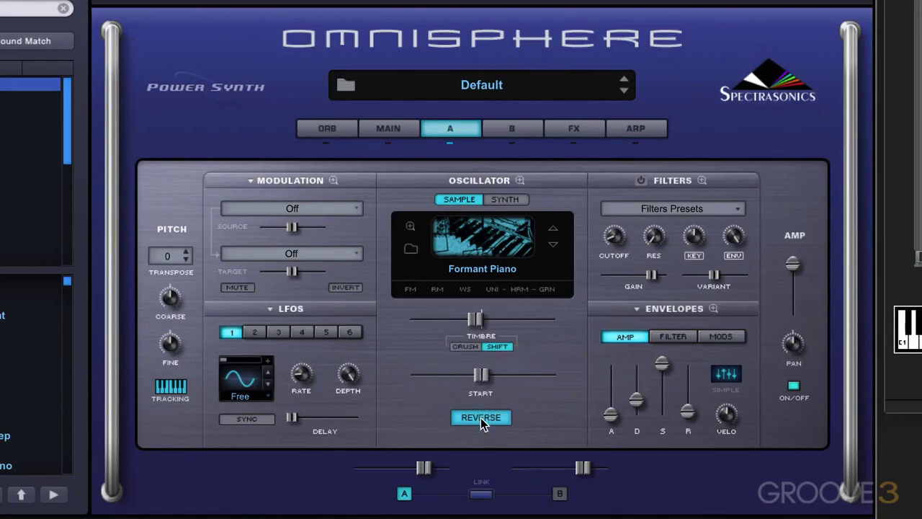
pyautogui.click(481, 417)
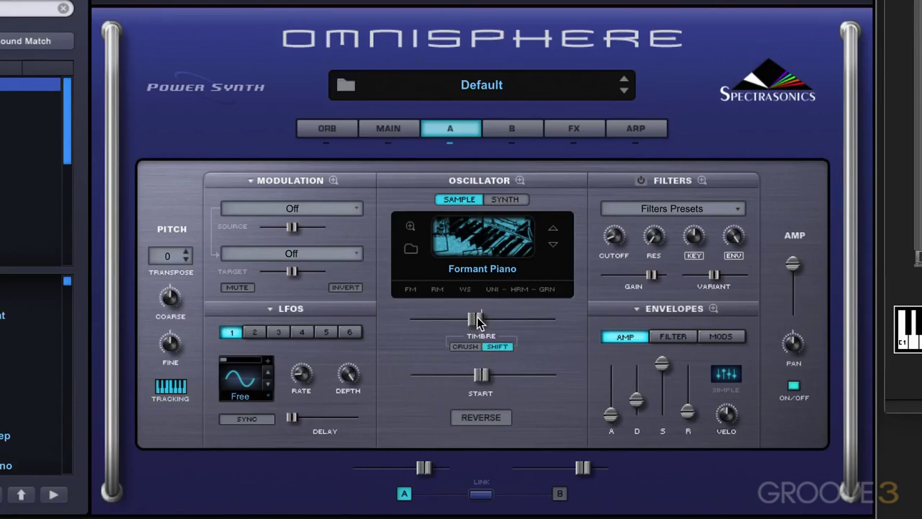
# Switch the timbre mode back to Crush and pull sample Start back to about 0.19.
pyautogui.click(465, 348)
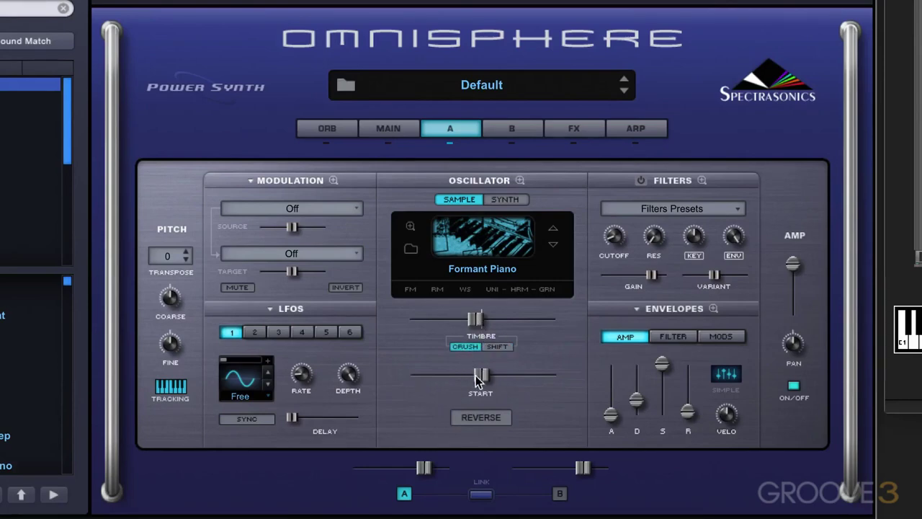
pyautogui.moveTo(480, 381); pyautogui.dragTo(418, 393)
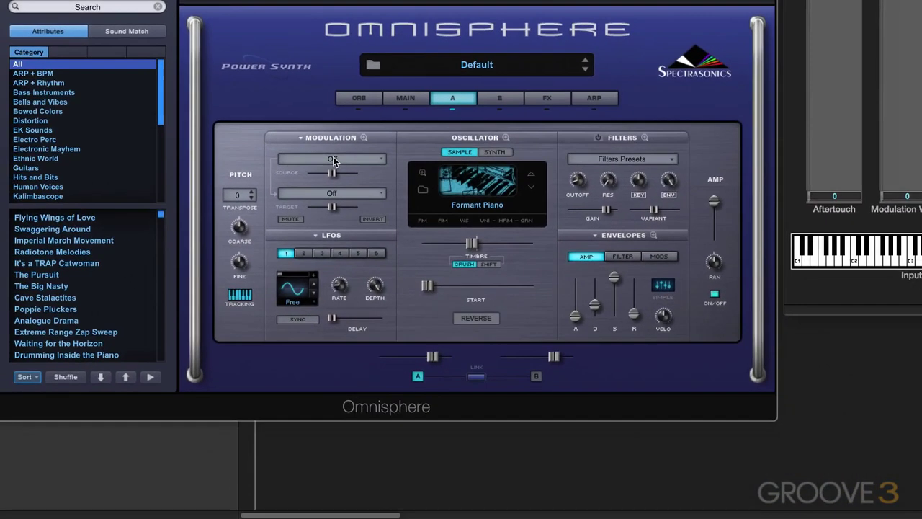
# Make LFO1 the modulation source, tempo-synced with its rate set to 1/4.
pyautogui.click(292, 206)
pyautogui.click(317, 172)
pyautogui.click(301, 319)
pyautogui.moveTo(338, 283)
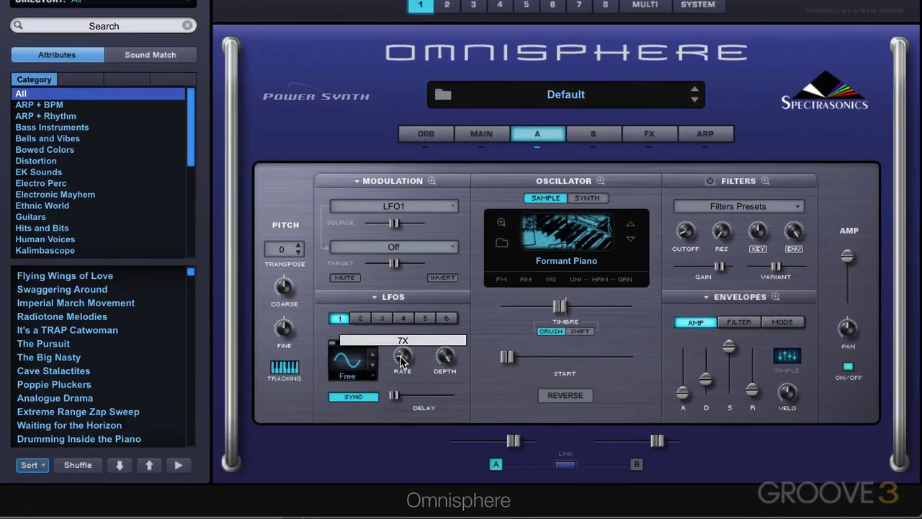
pyautogui.moveTo(400, 330); pyautogui.dragTo(401, 315)
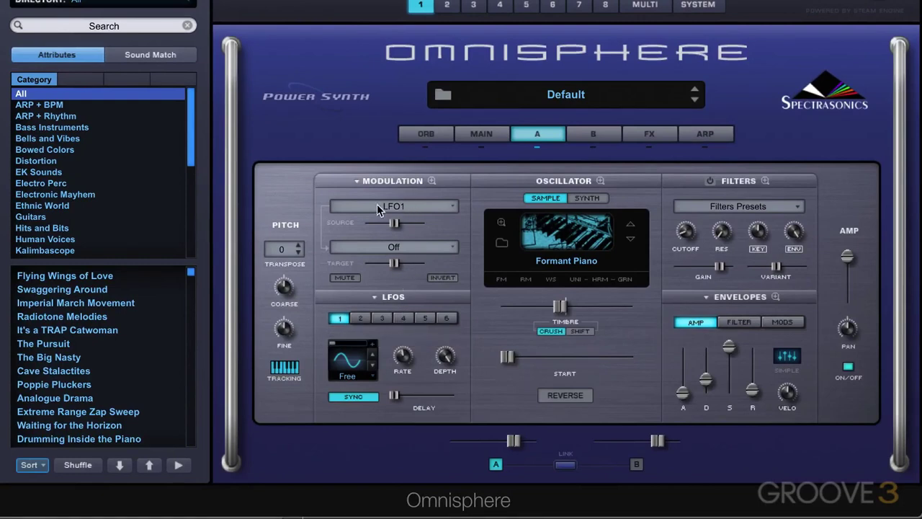
pyautogui.click(400, 245)
# Route LFO1 to Sample Timbre at about 0.41 depth and return sample Start to minimum.
pyautogui.moveTo(395, 261)
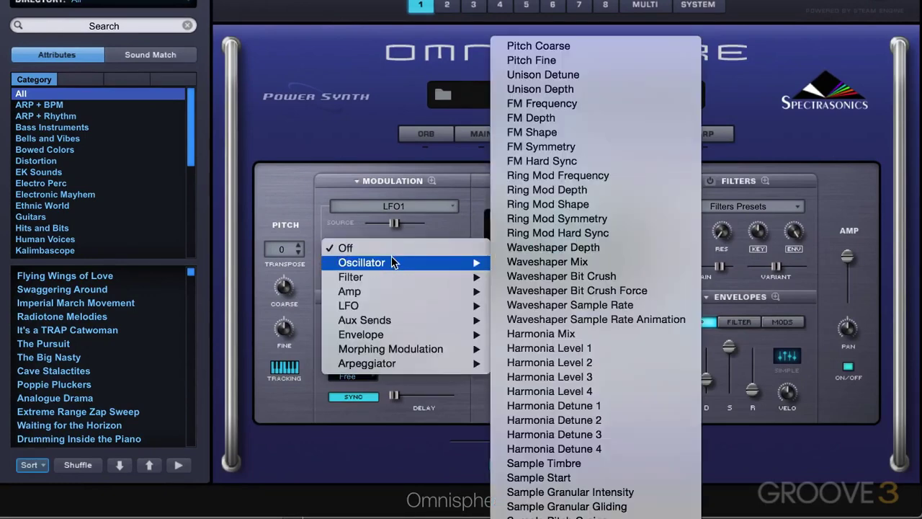
pyautogui.click(569, 463)
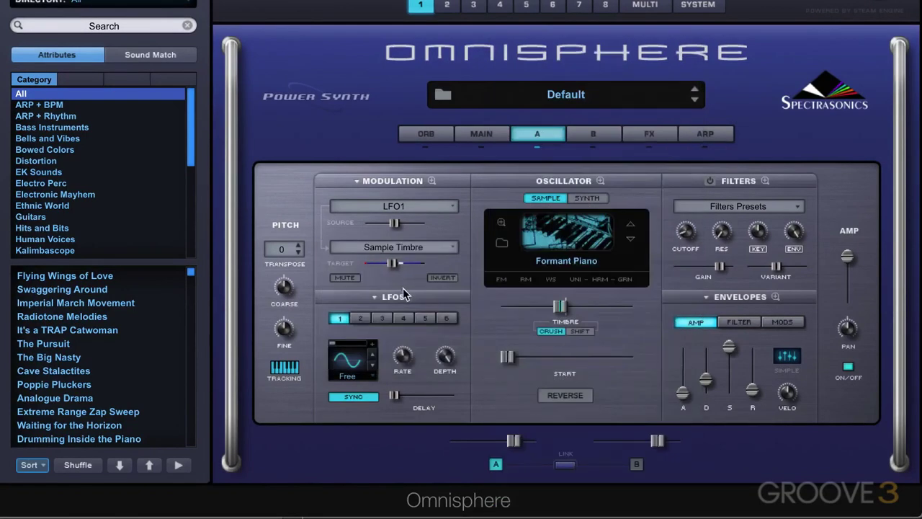
pyautogui.moveTo(392, 264); pyautogui.dragTo(387, 268)
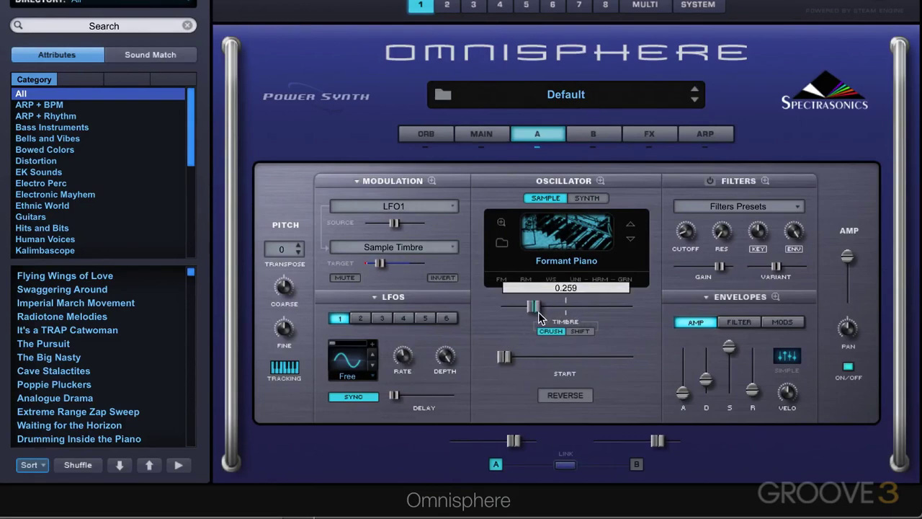
pyautogui.moveTo(499, 365); pyautogui.dragTo(469, 369)
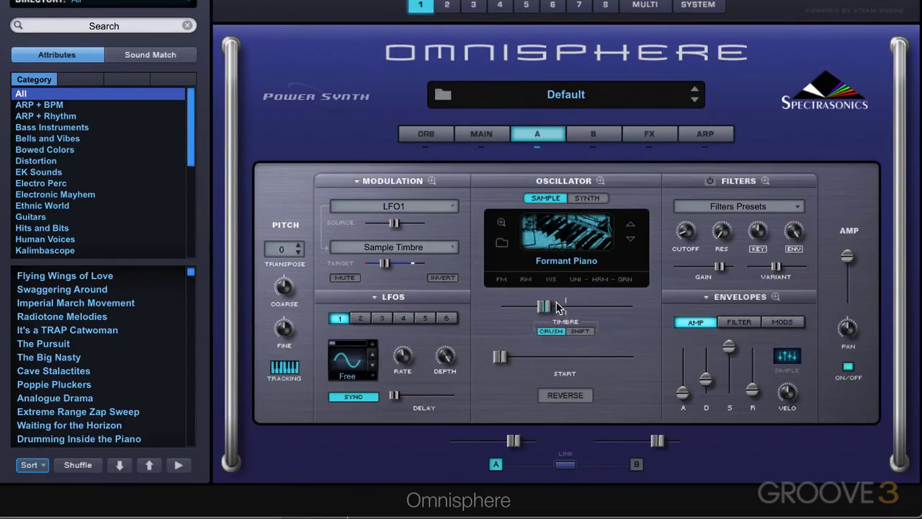
pyautogui.moveTo(545, 309)
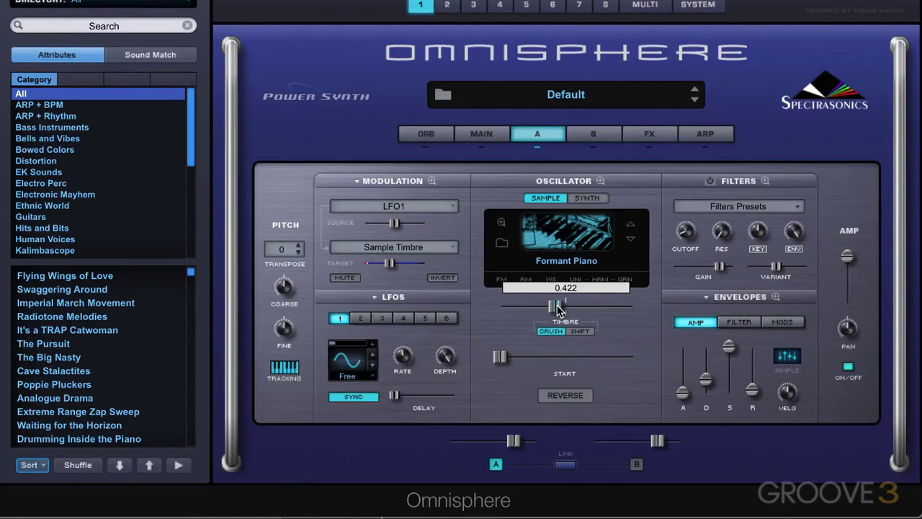
# Give LFO1 a Triangle waveform and raise the Timbre amount to about 0.64.
pyautogui.click(355, 364)
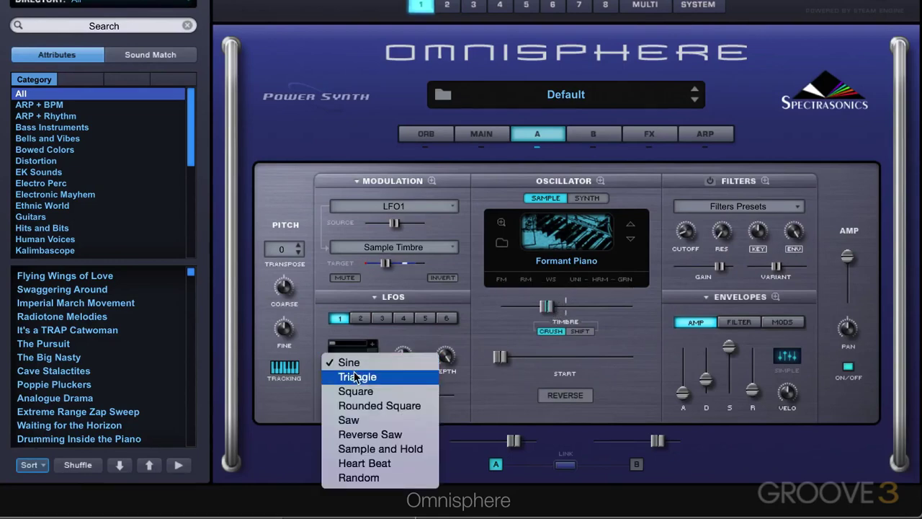
pyautogui.click(488, 329)
pyautogui.moveTo(548, 311)
pyautogui.mouseDown()
pyautogui.moveTo(525, 316)
pyautogui.moveTo(587, 308)
pyautogui.mouseUp()
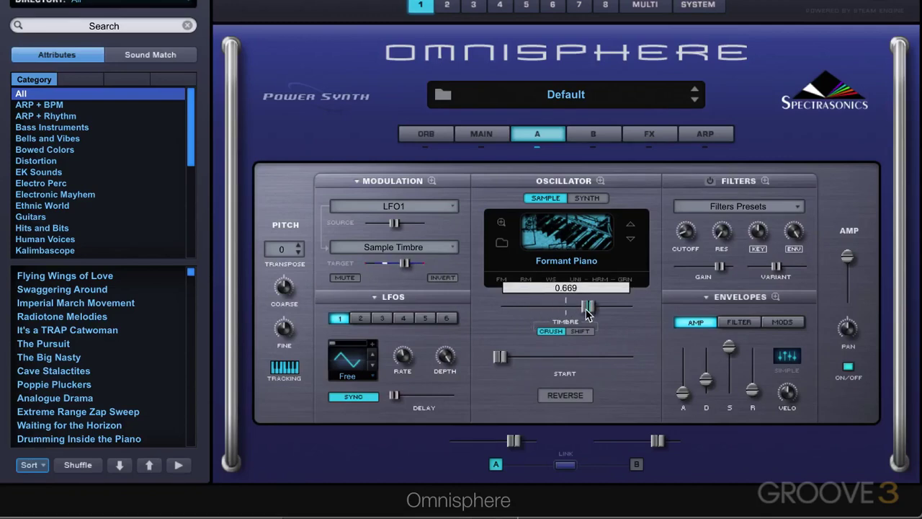
pyautogui.moveTo(585, 310); pyautogui.dragTo(583, 311)
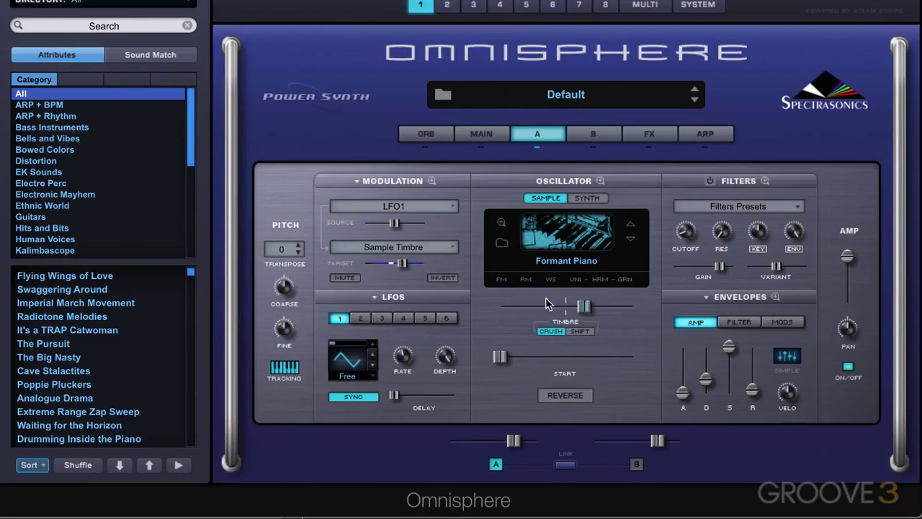
# A/B the LFO1 Sample Timbre modulation by muting and unmuting it, then move sample start to about 0.066.
pyautogui.click(346, 277)
pyautogui.click(343, 278)
pyautogui.moveTo(501, 358)
pyautogui.mouseDown()
pyautogui.moveTo(514, 359)
pyautogui.moveTo(505, 358)
pyautogui.mouseUp()
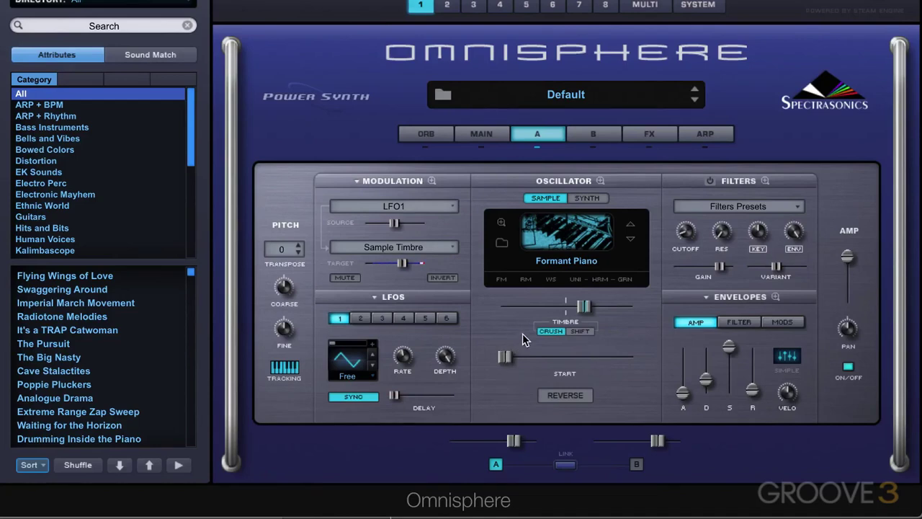